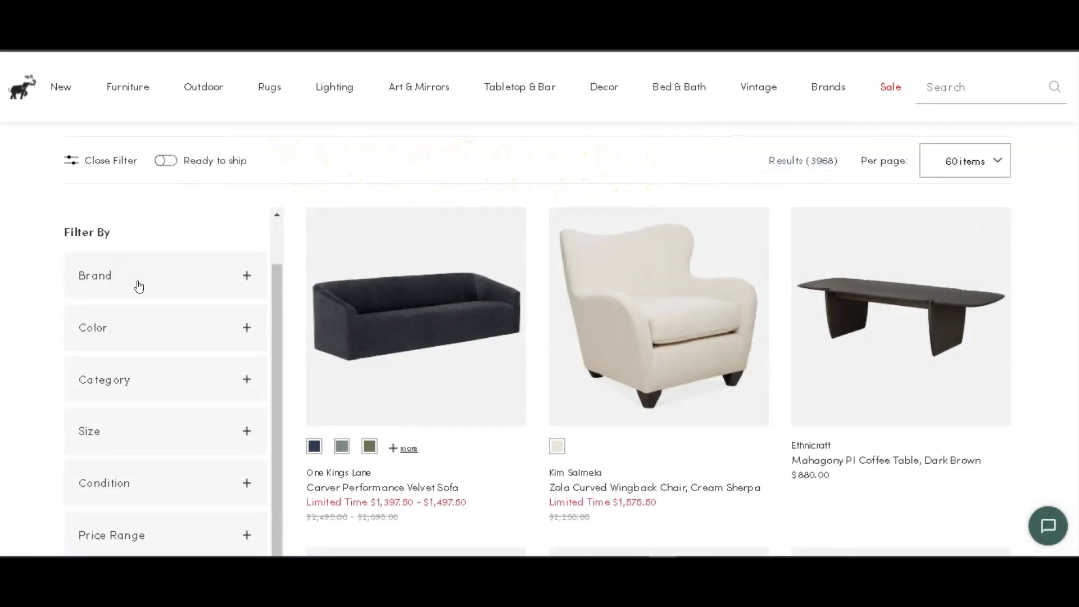
- Filter Living Room to the One Kings Lane brand, Coffee Tables and Ready to ship, leaving 13 results
click(138, 287)
click(87, 323)
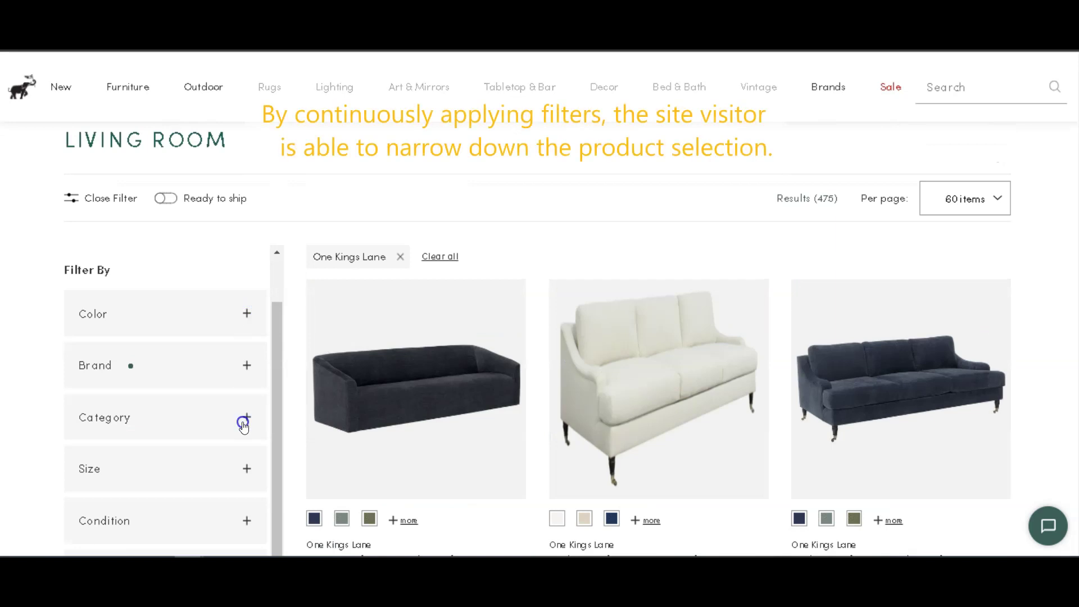
click(241, 420)
scroll(188, 433, down, 3)
click(87, 487)
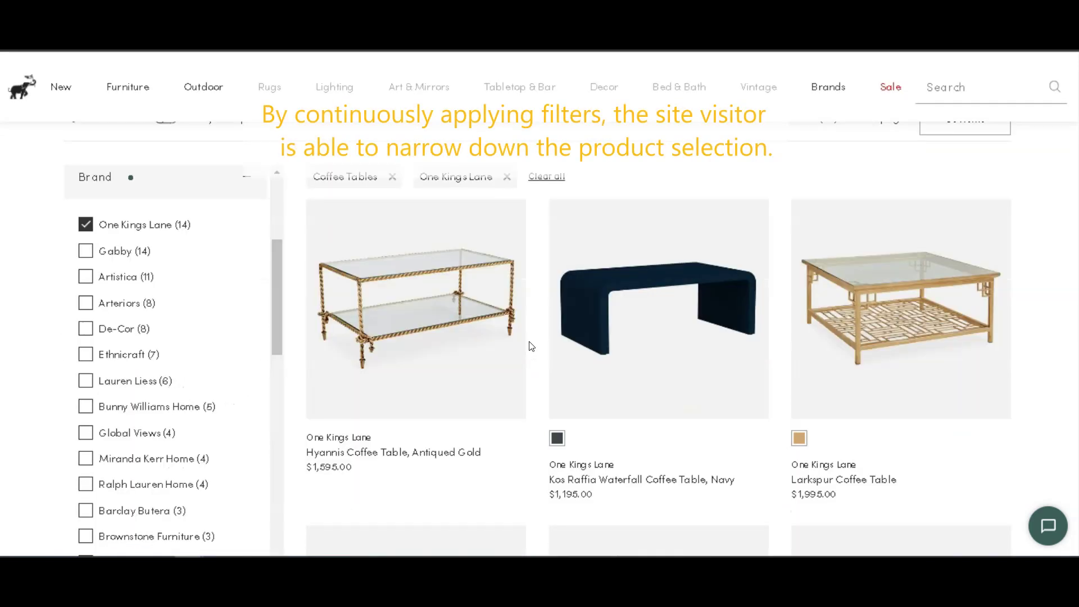
scroll(242, 248, up, 3)
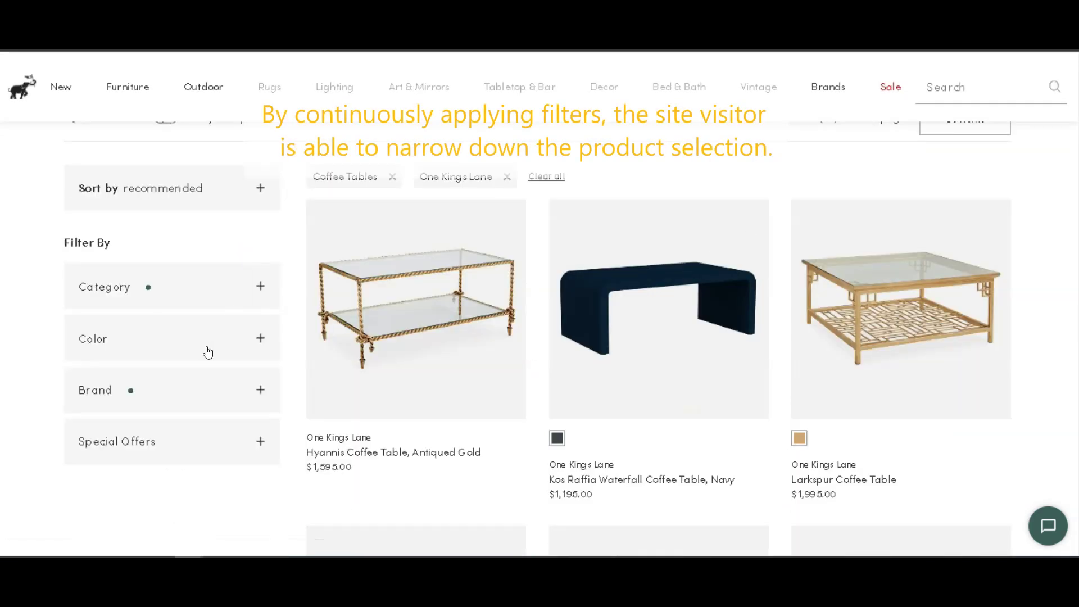
scroll(169, 343, up, 2)
click(169, 201)
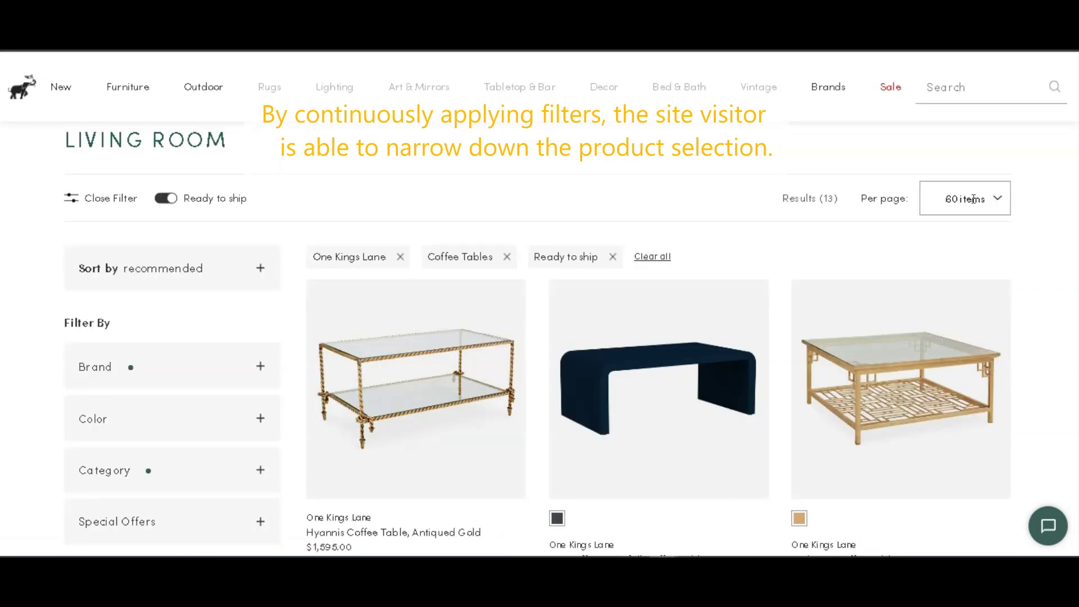
scroll(538, 341, down, 1)
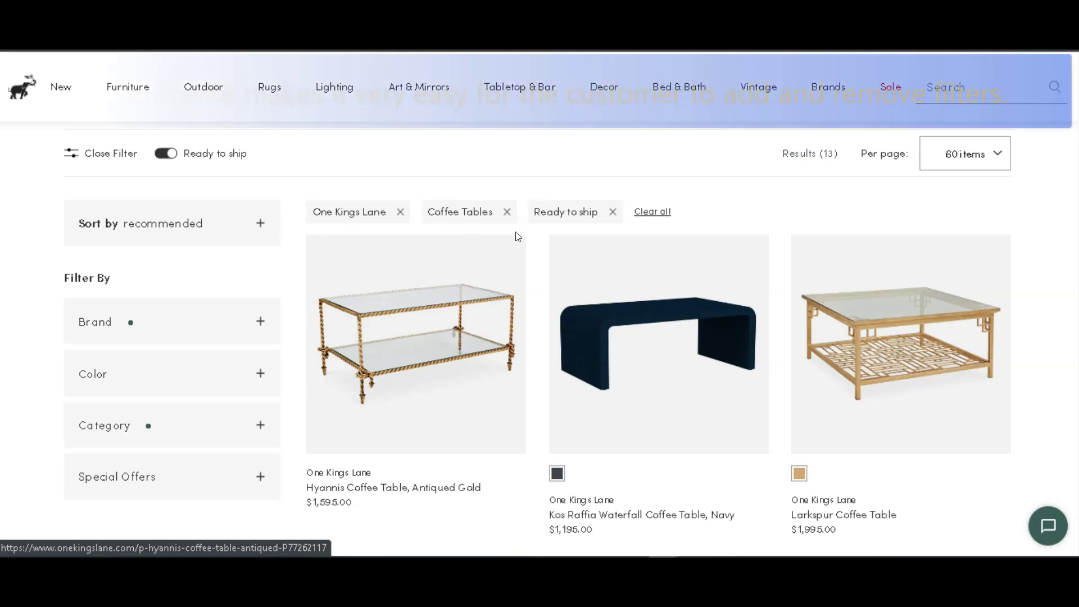
- Clear all applied filters and filter the listing to Side Tables only
click(649, 211)
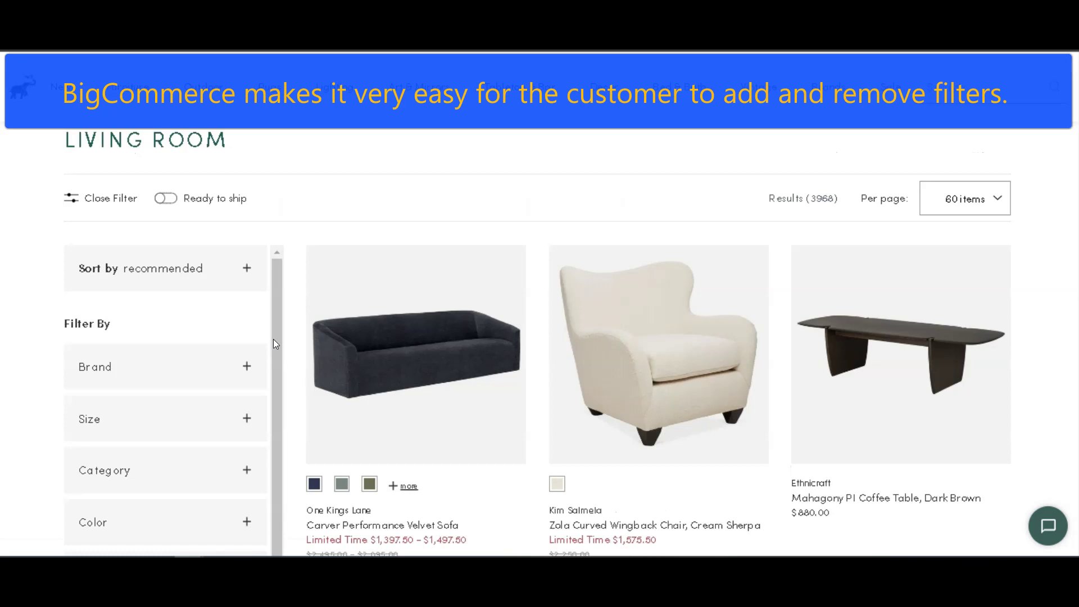
scroll(273, 339, down, 2)
scroll(270, 354, down, 2)
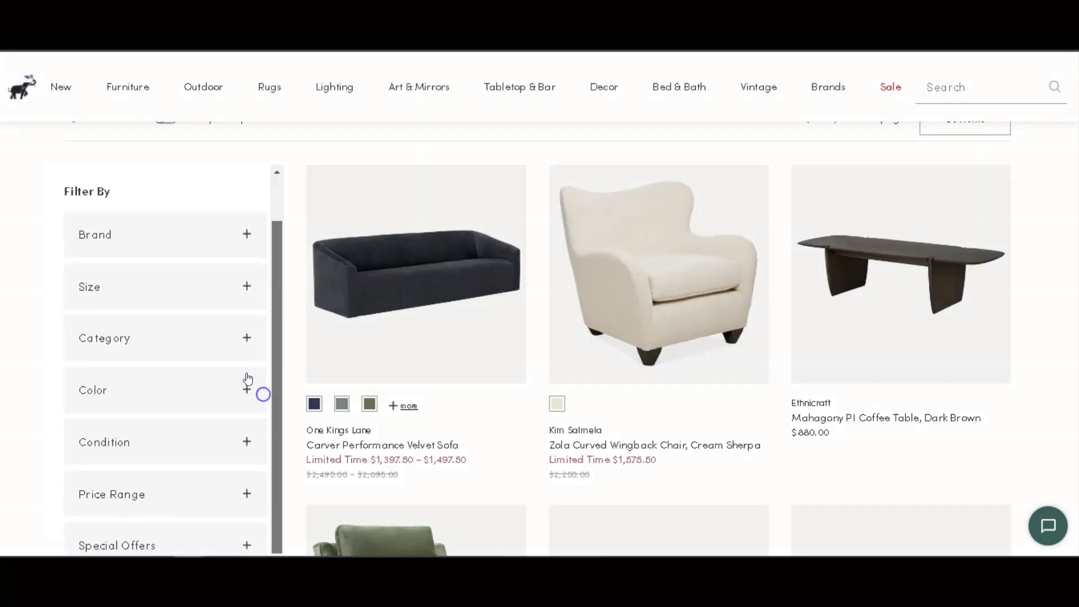
scroll(313, 273, down, 2)
click(248, 301)
scroll(181, 332, down, 3)
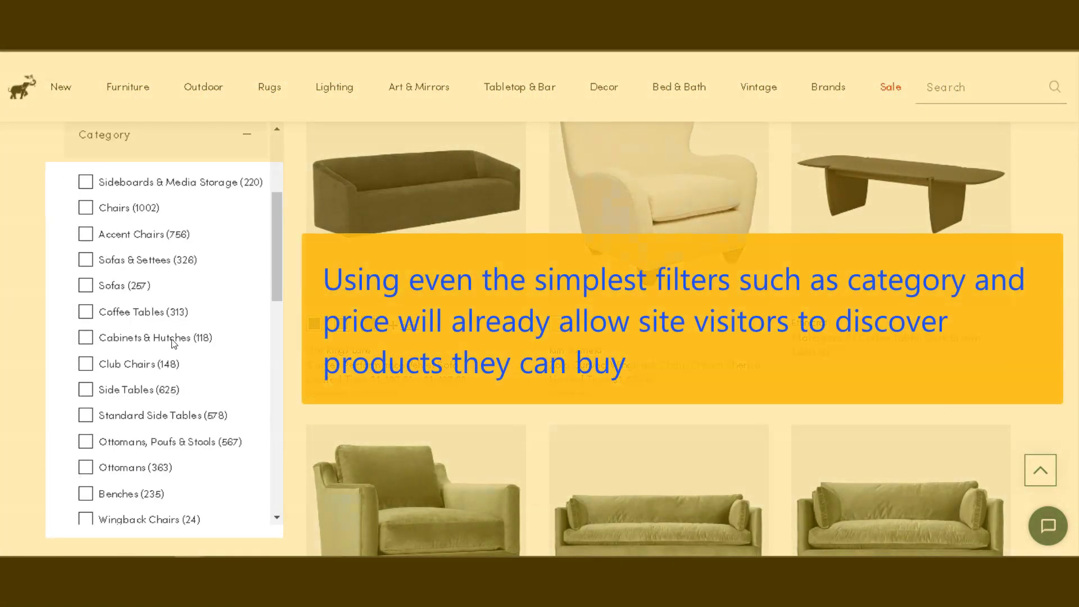
click(86, 389)
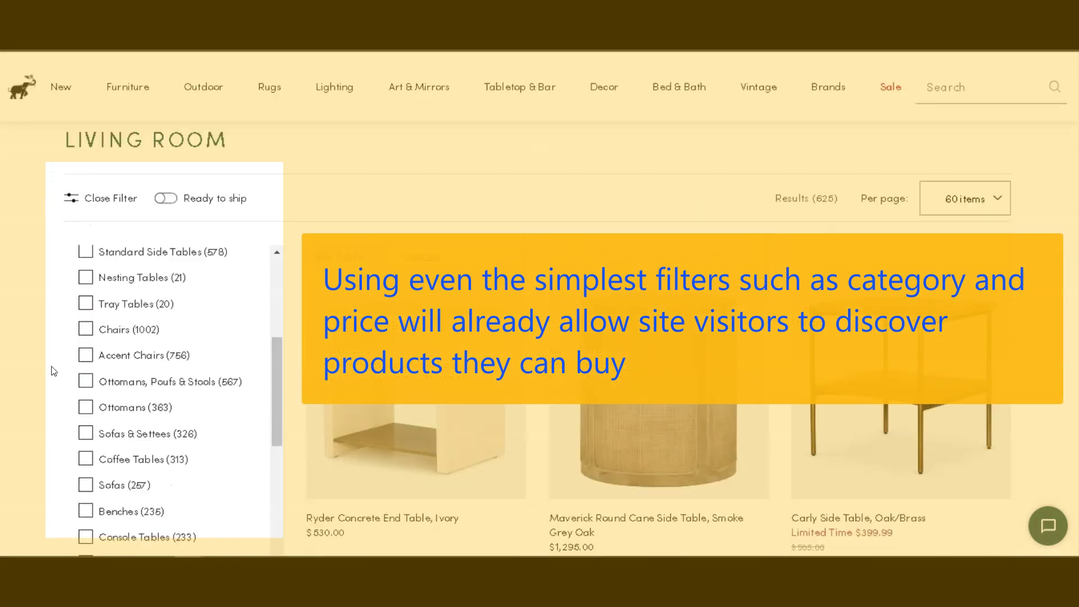
click(246, 463)
- Add the $200 - $300 price range to the Side Tables listing
scroll(41, 437, down, 5)
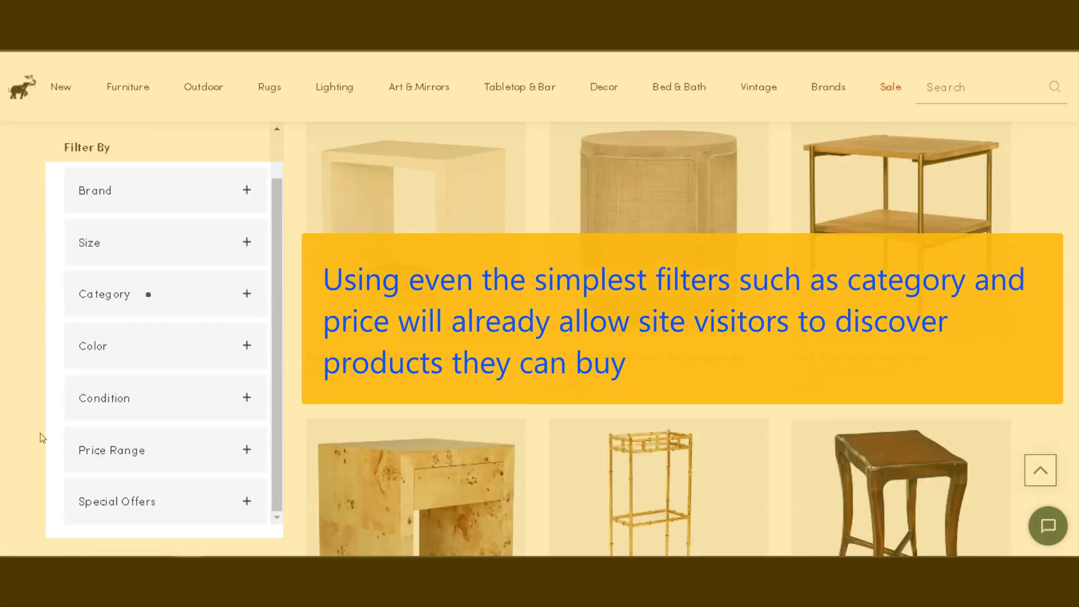
click(246, 451)
scroll(34, 397, down, 3)
scroll(85, 406, down, 3)
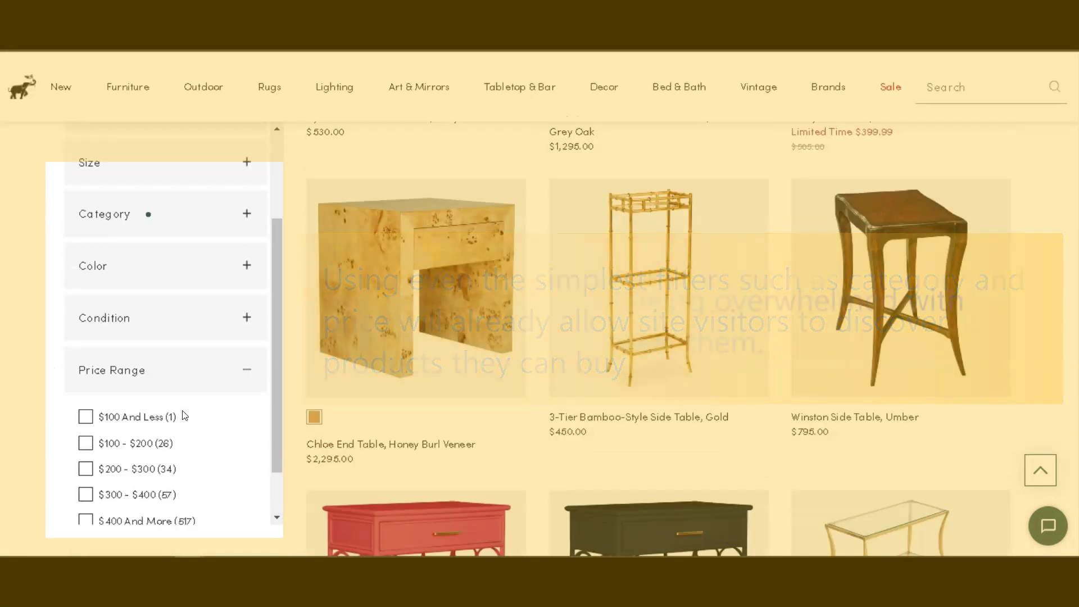
click(85, 407)
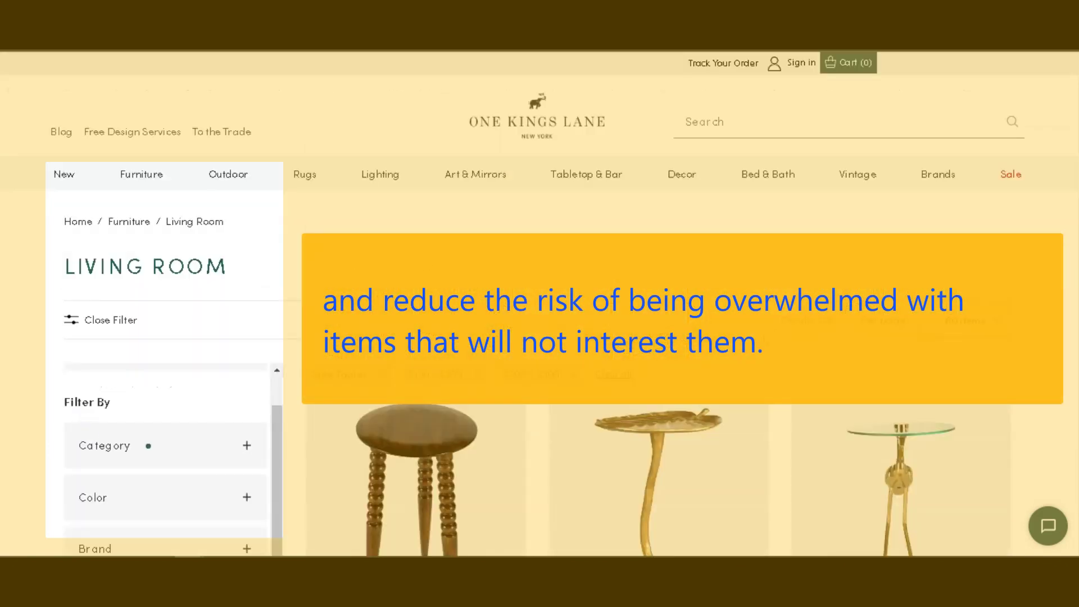
scroll(932, 275, down, 15)
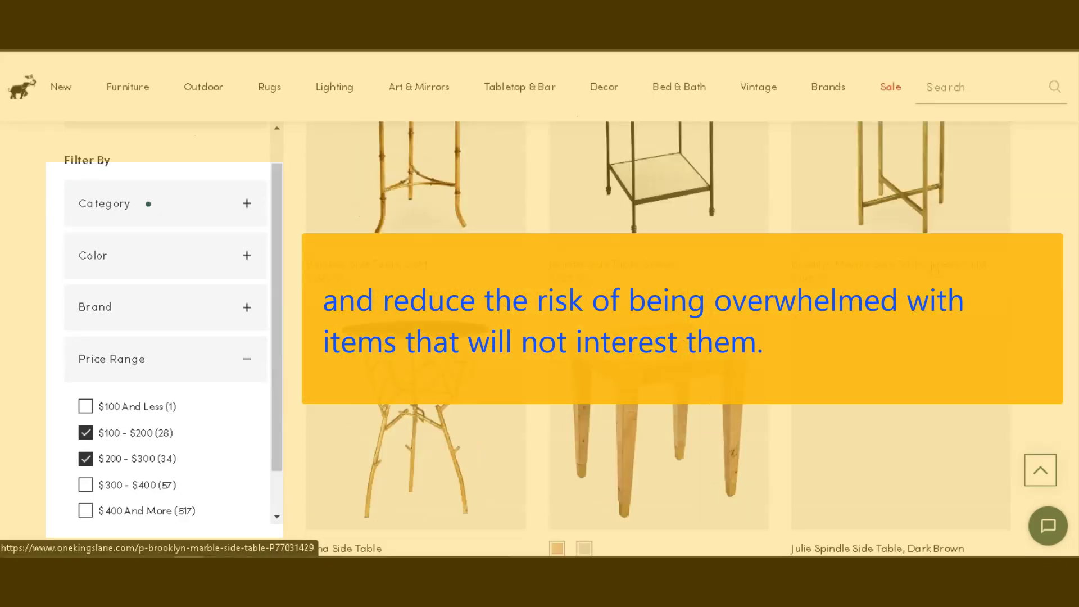
scroll(931, 275, down, 15)
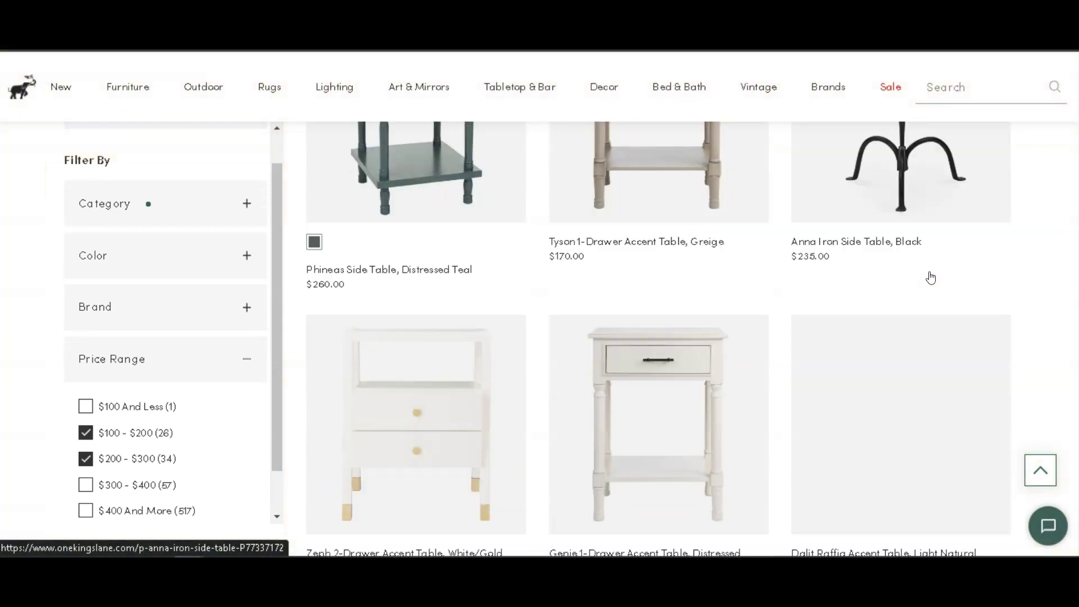
scroll(932, 276, down, 4)
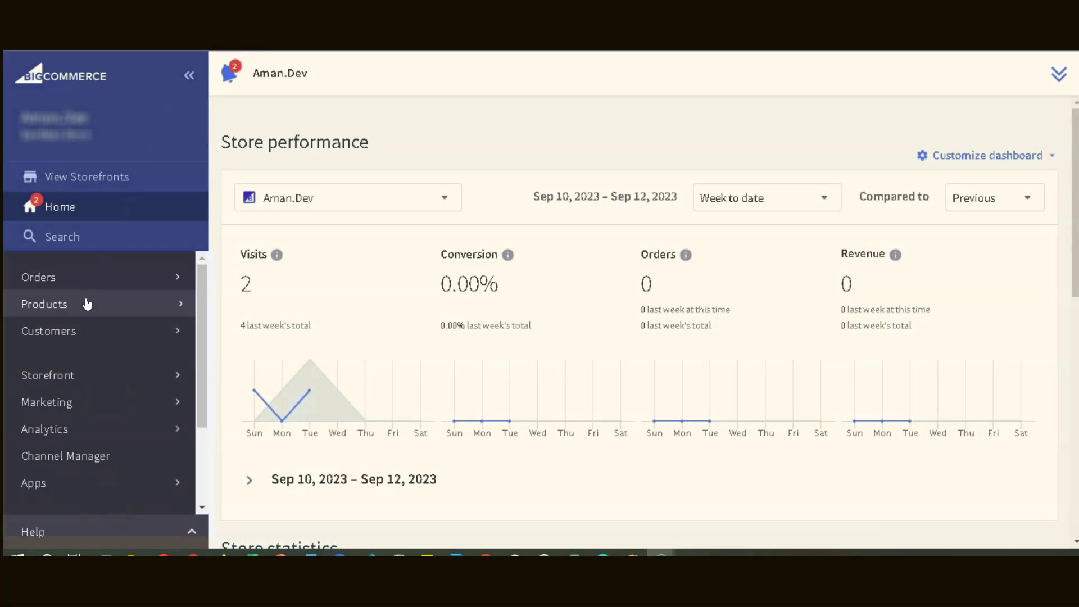
- Go to Products, then Product Filtering in the admin sidebar
click(87, 303)
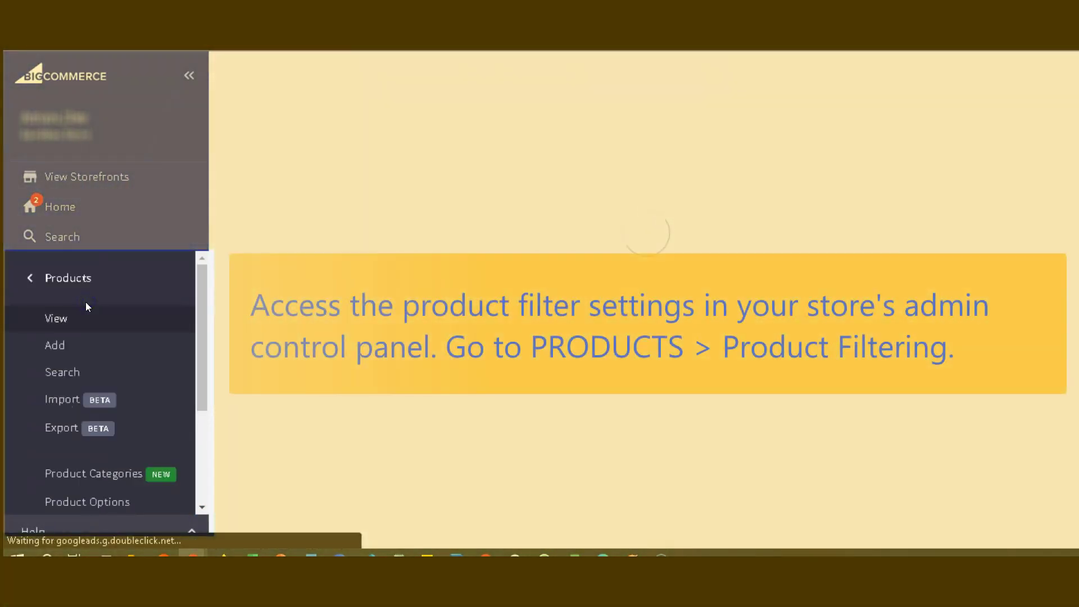
scroll(89, 315, down, 3)
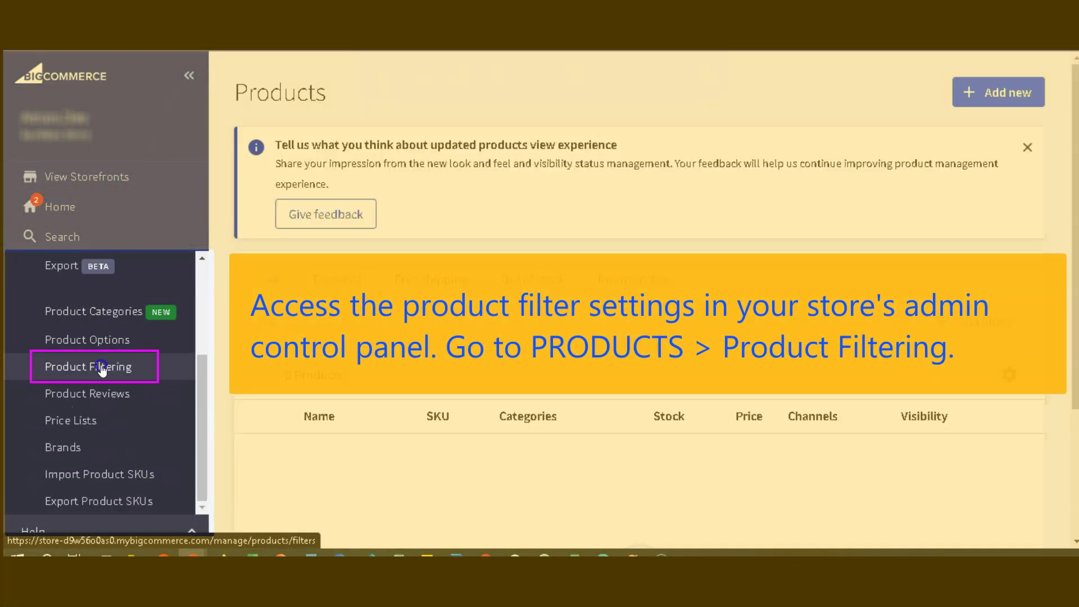
click(102, 368)
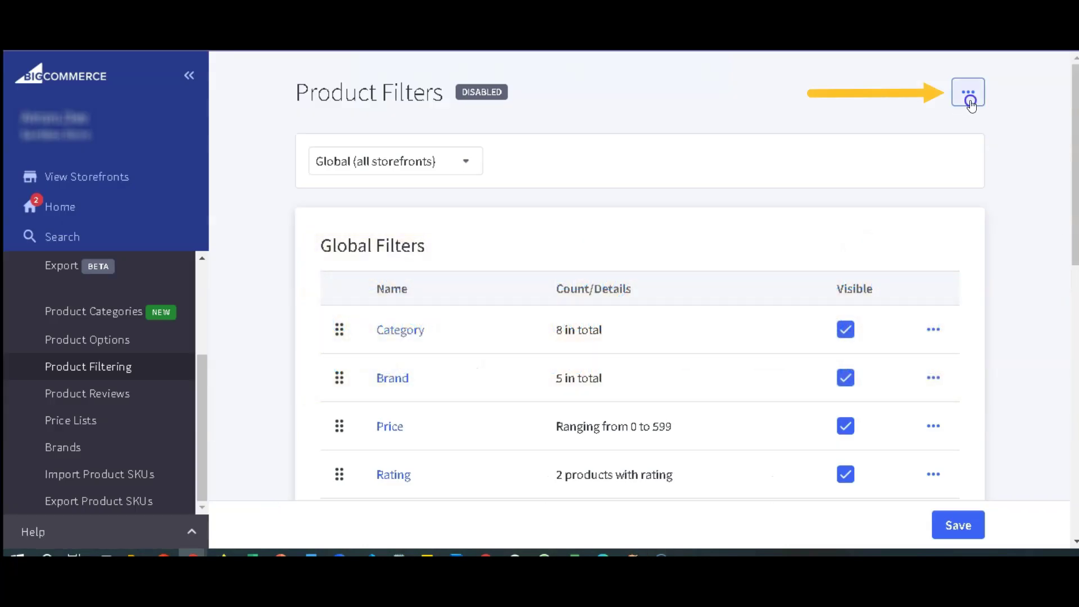
- Save the enabled filter settings and tick Visible for the Category filter
click(958, 525)
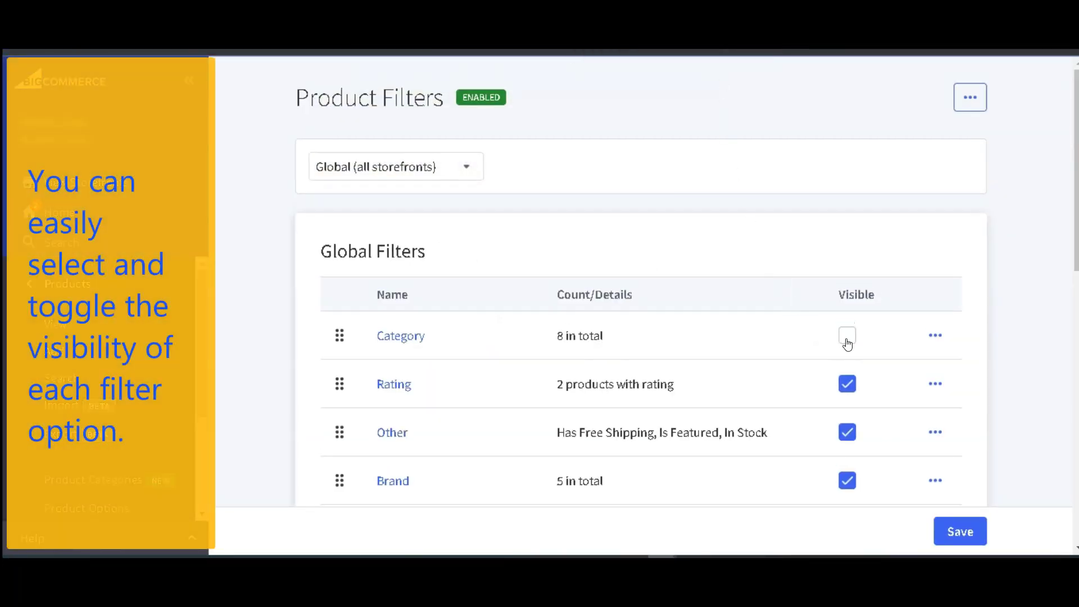
click(847, 336)
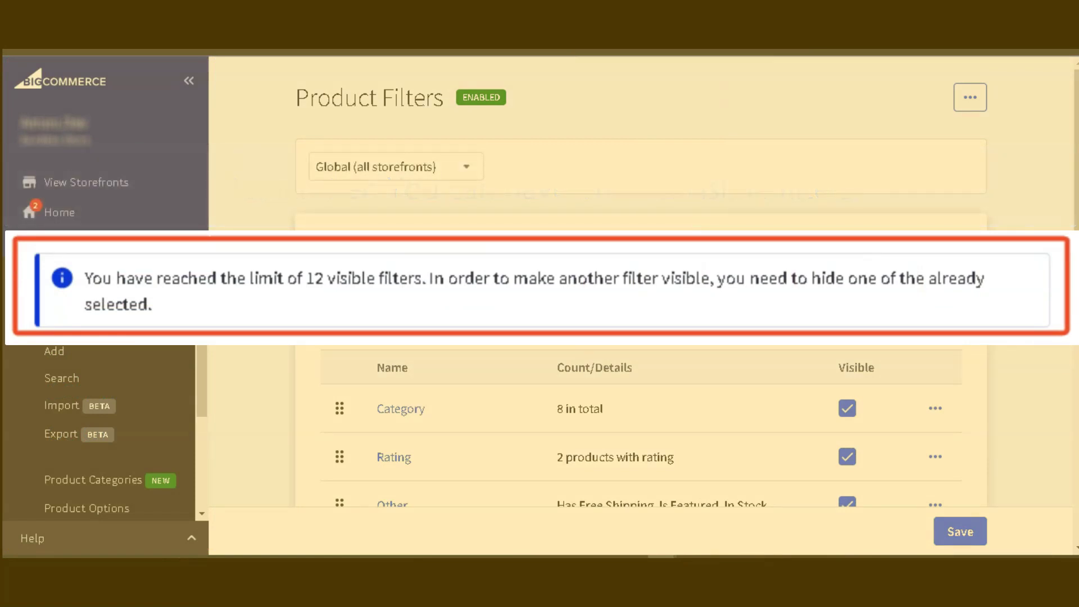
scroll(908, 313, down, 10)
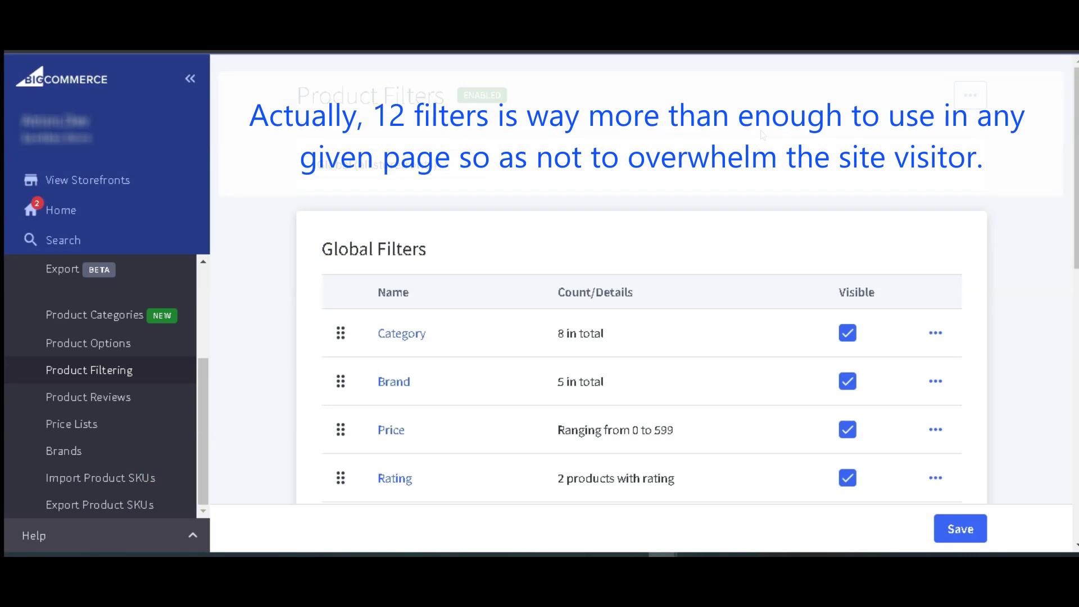
scroll(763, 135, down, 3)
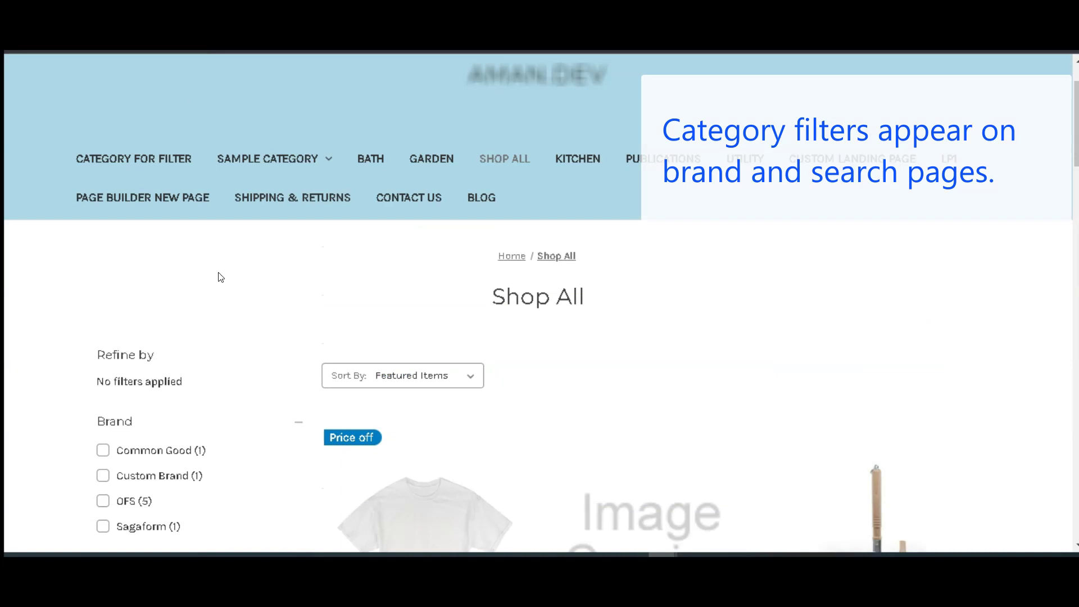
scroll(141, 314, down, 4)
scroll(138, 298, down, 1)
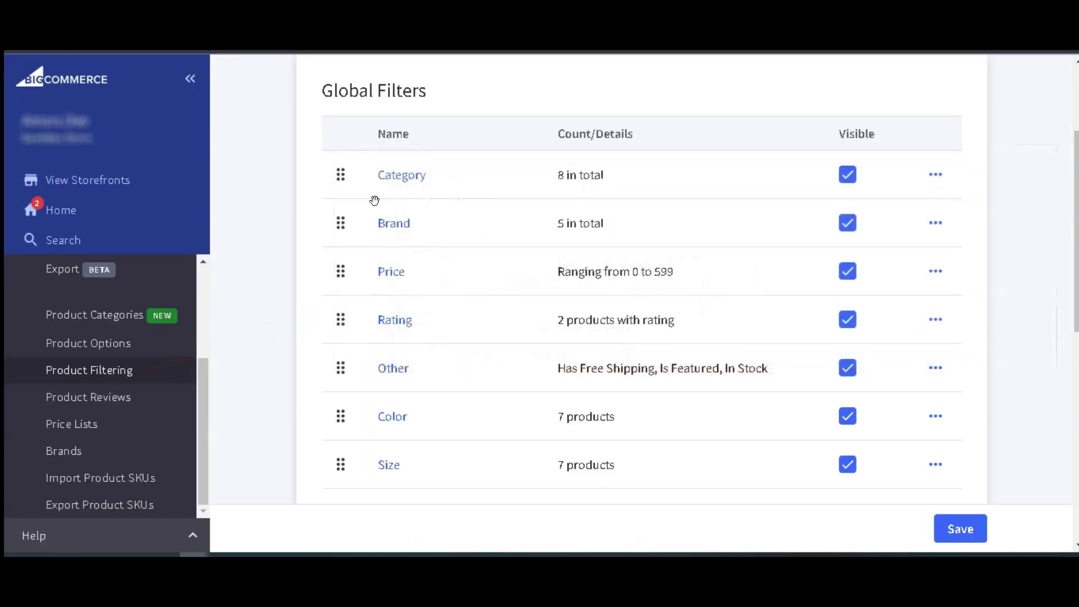
scroll(393, 238, down, 5)
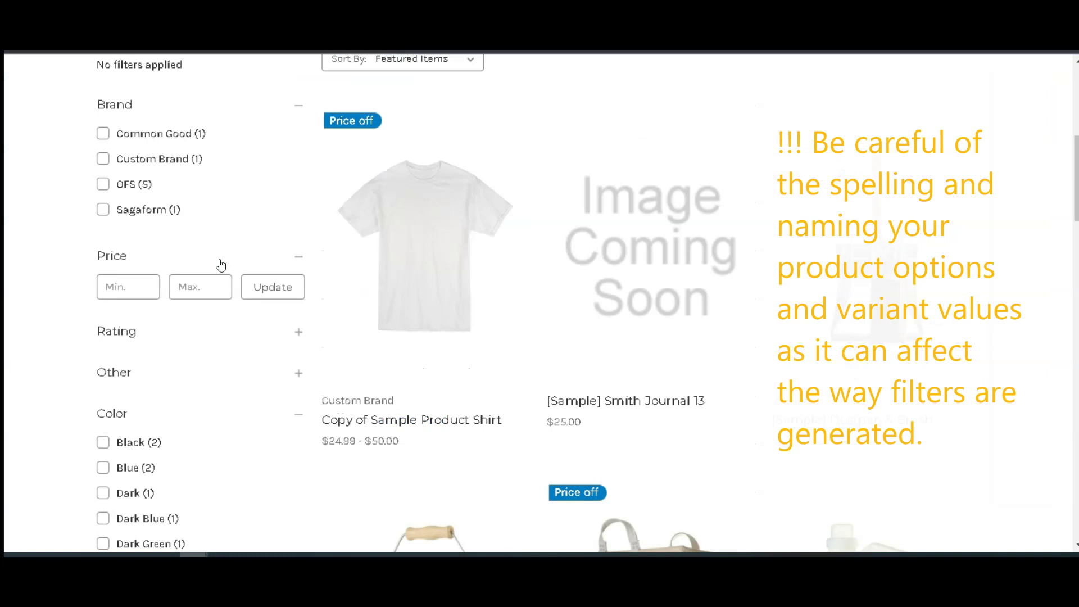
scroll(212, 306, down, 5)
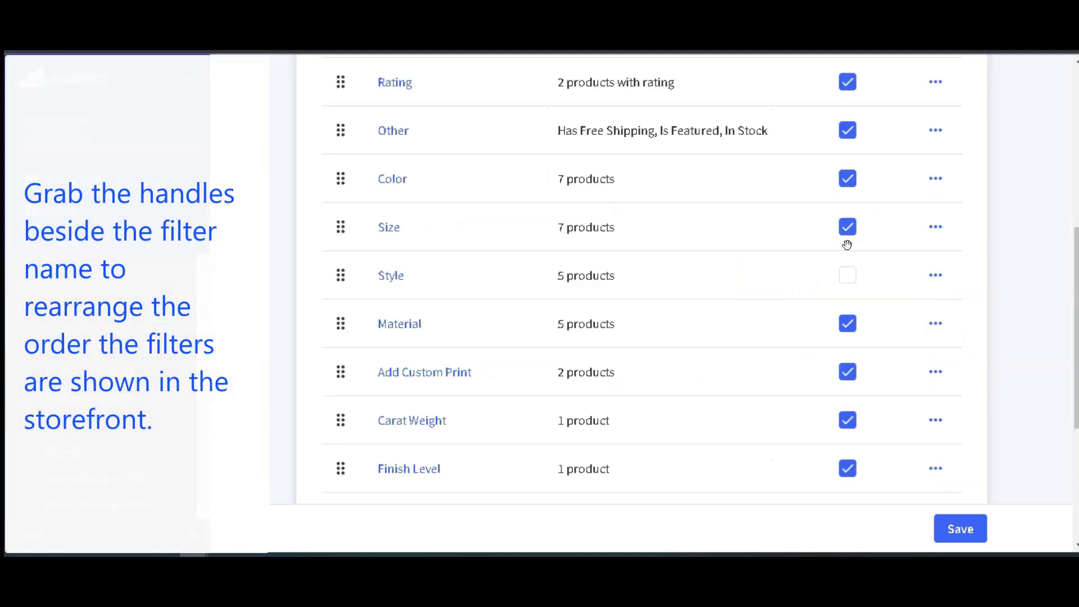
- Move Brand below Other and Price below Brand, then save the filter order
scroll(847, 245, up, 5)
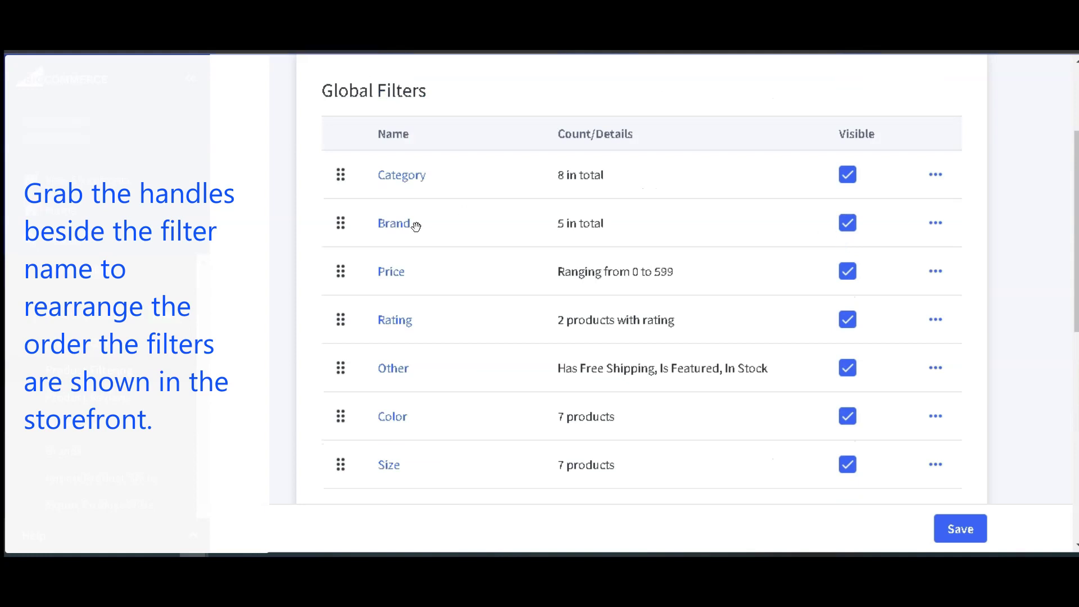
drag(348, 231, 342, 388)
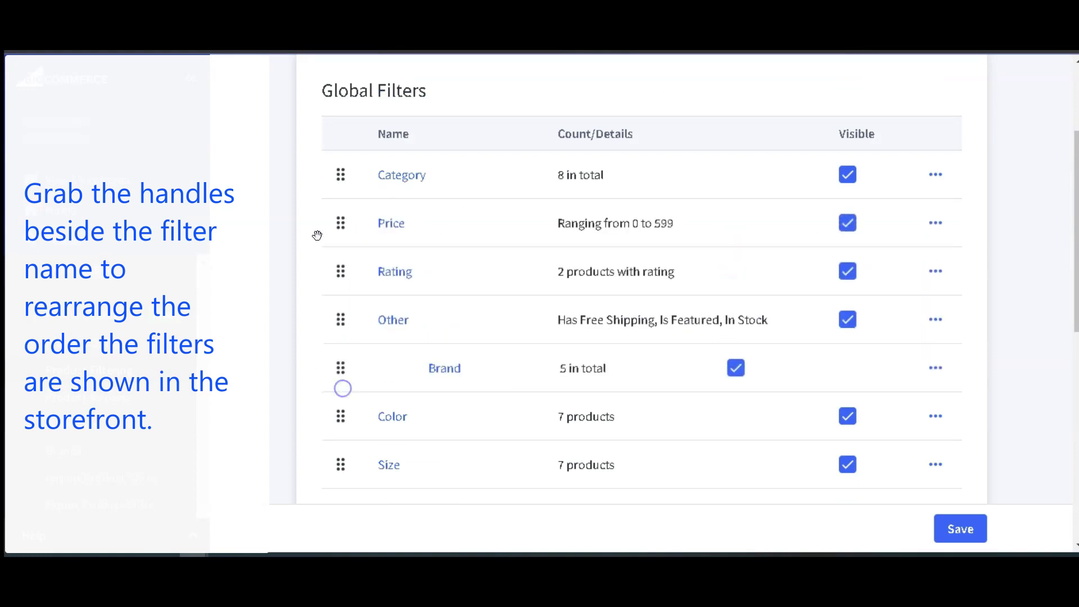
drag(340, 222, 337, 389)
click(959, 529)
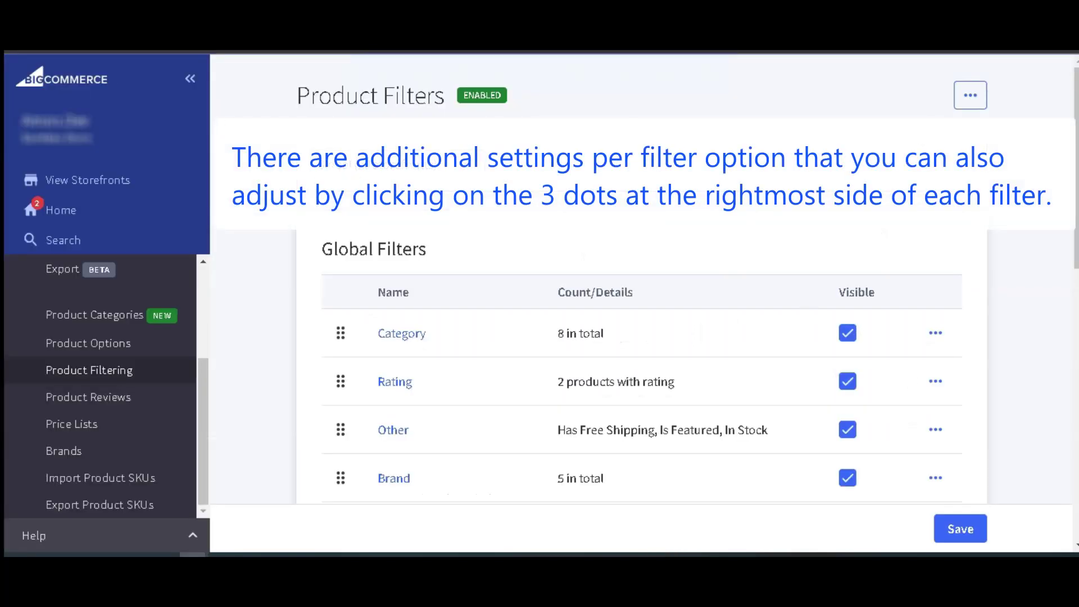
- Look over the Rating and Other filter settings, returning to the filters list each time
click(939, 387)
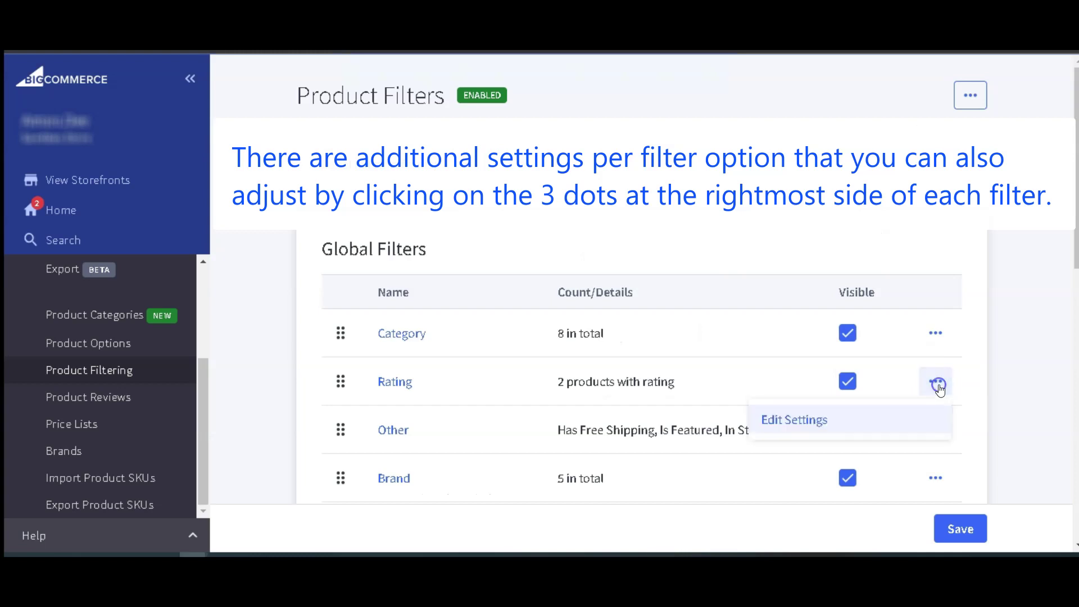
click(824, 427)
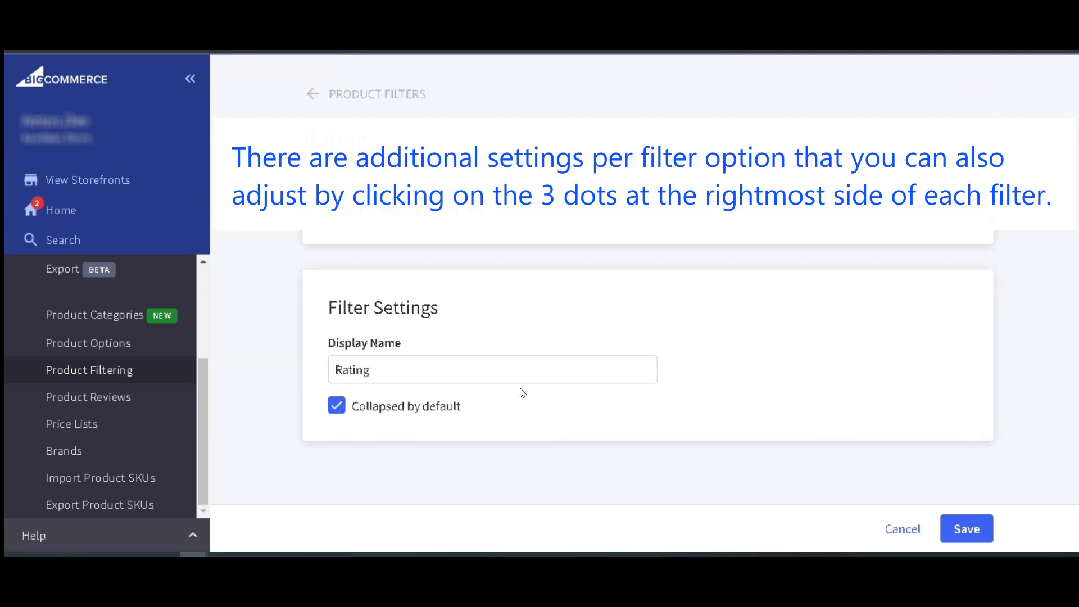
click(315, 97)
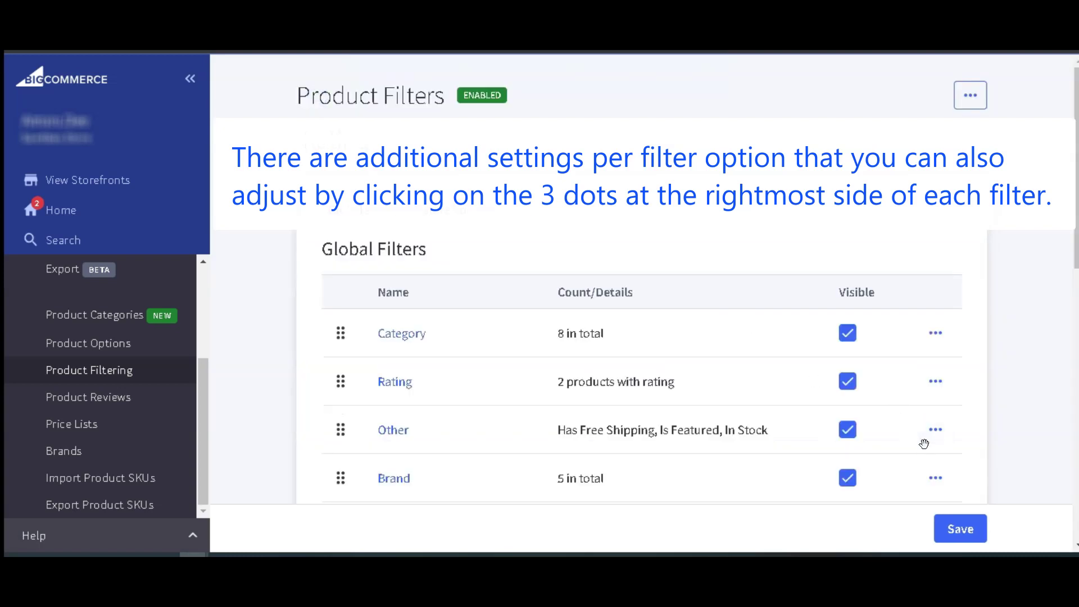
click(936, 432)
click(799, 475)
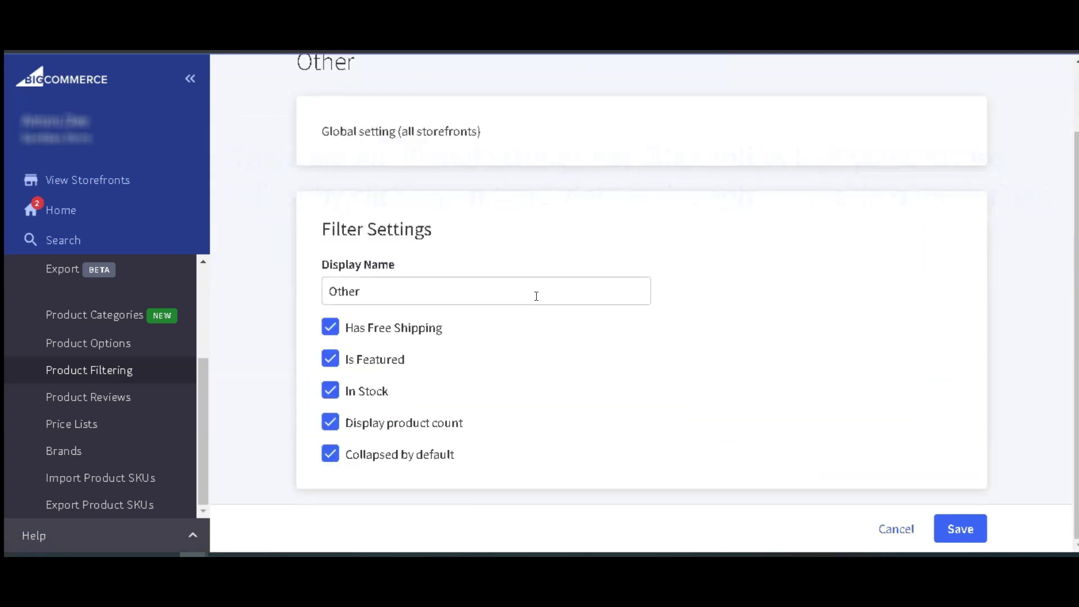
scroll(336, 192, up, 2)
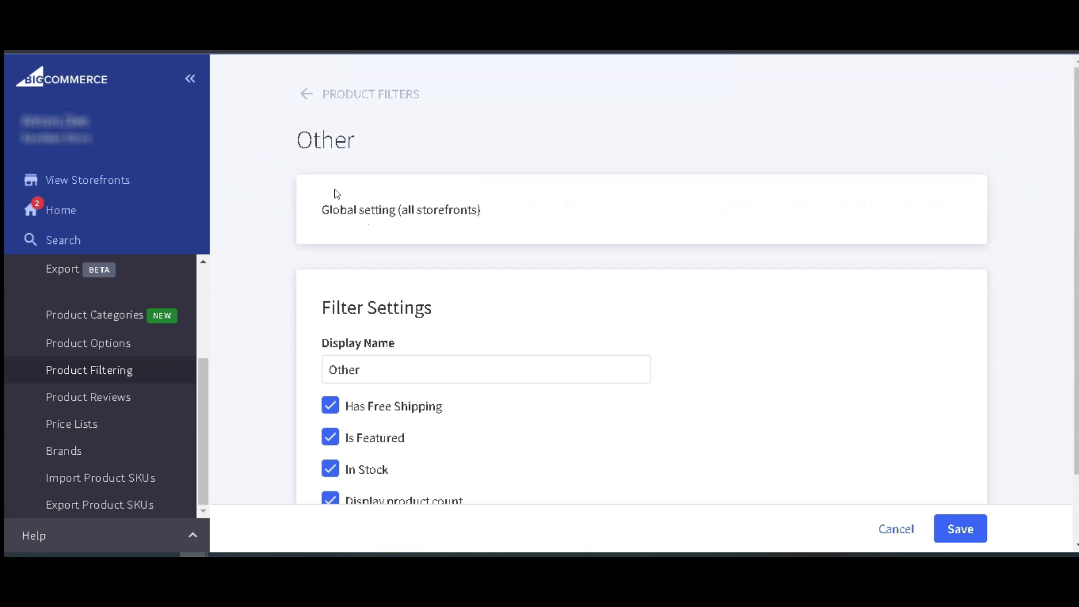
click(303, 94)
- Set Brand to sort by item count showing 10 items, save, and expand Brand on the storefront
scroll(940, 339, down, 3)
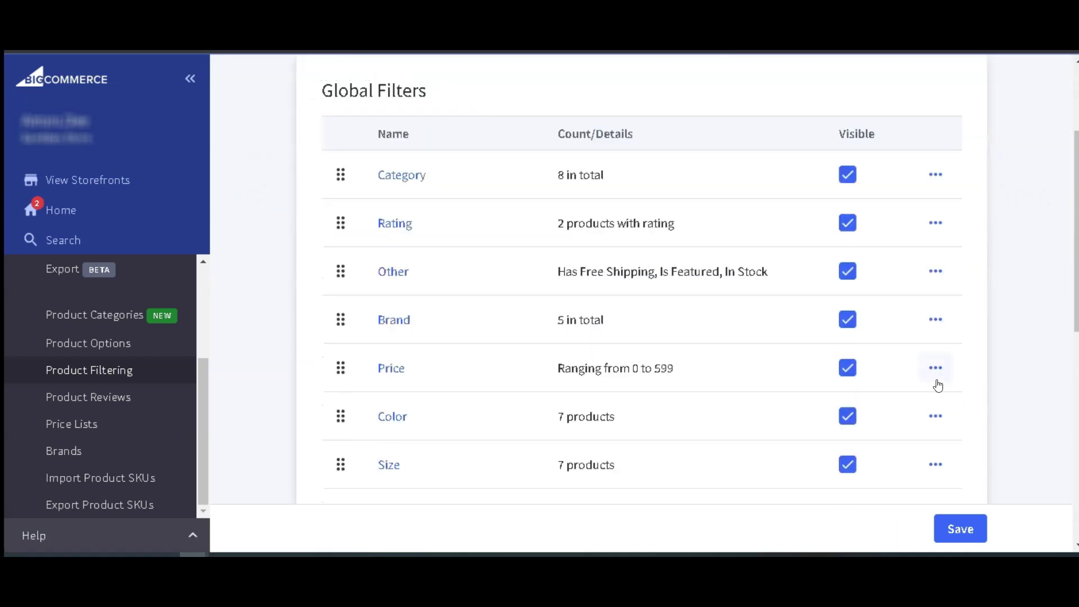
click(936, 319)
click(831, 354)
scroll(598, 325, down, 2)
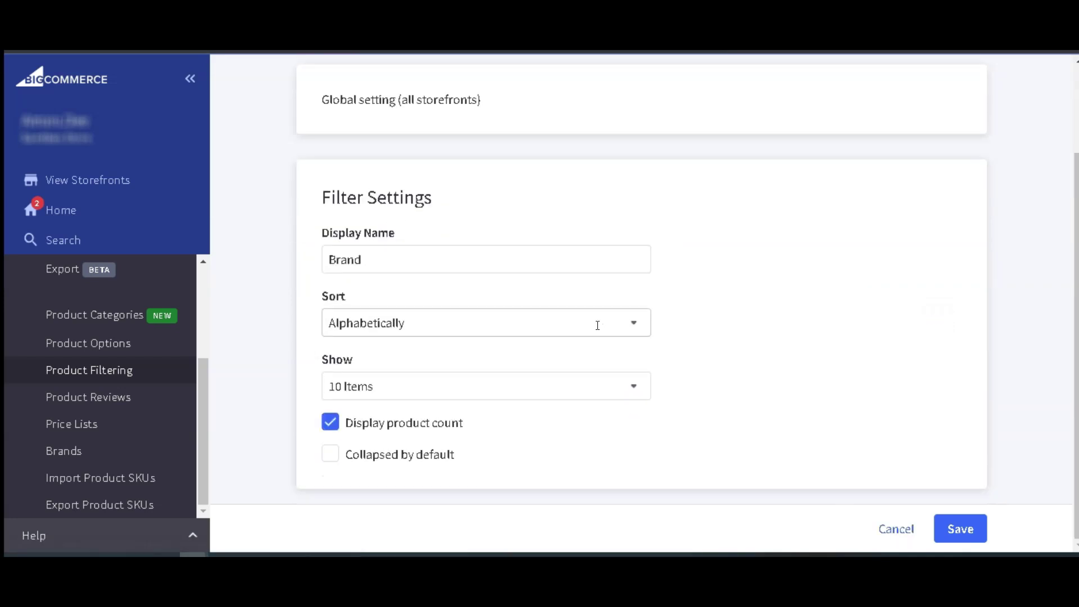
click(598, 326)
click(403, 416)
click(512, 397)
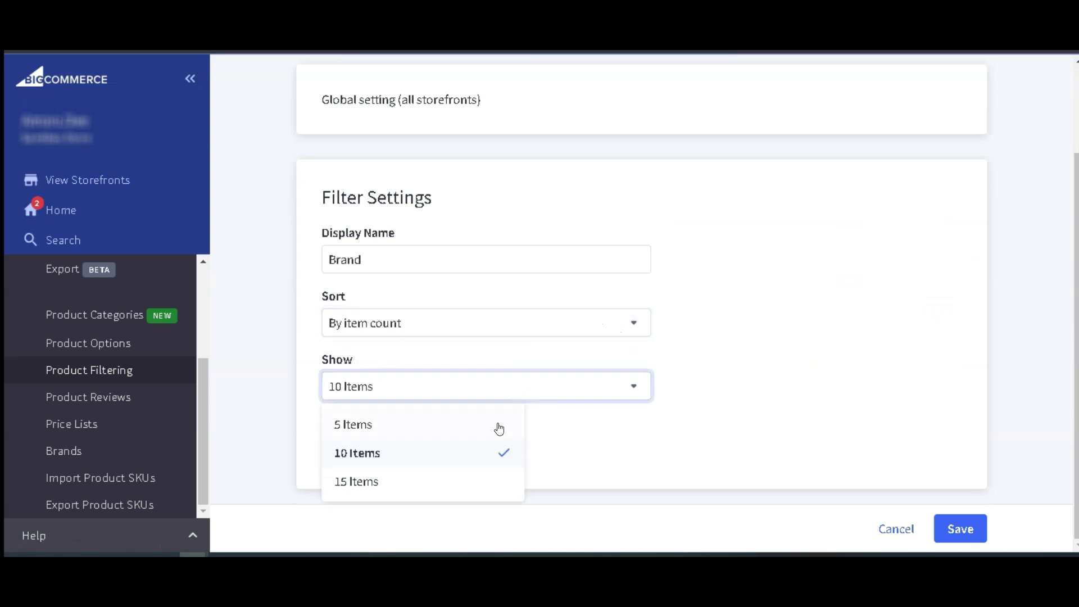
click(616, 386)
click(947, 529)
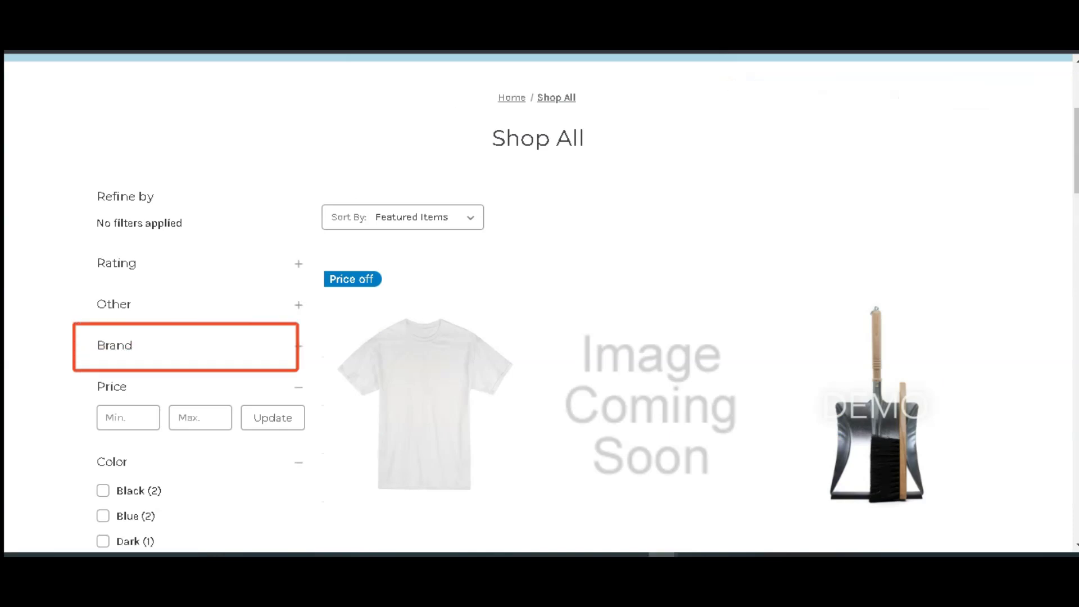
click(300, 347)
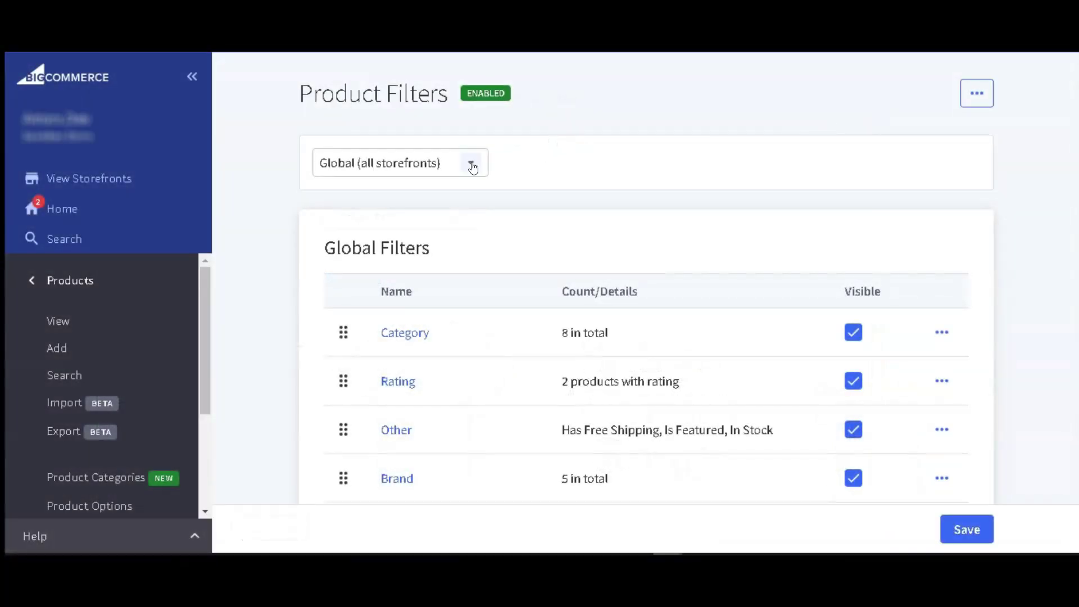
- Switch to the second storefront and select the Shop All category's filters
click(472, 167)
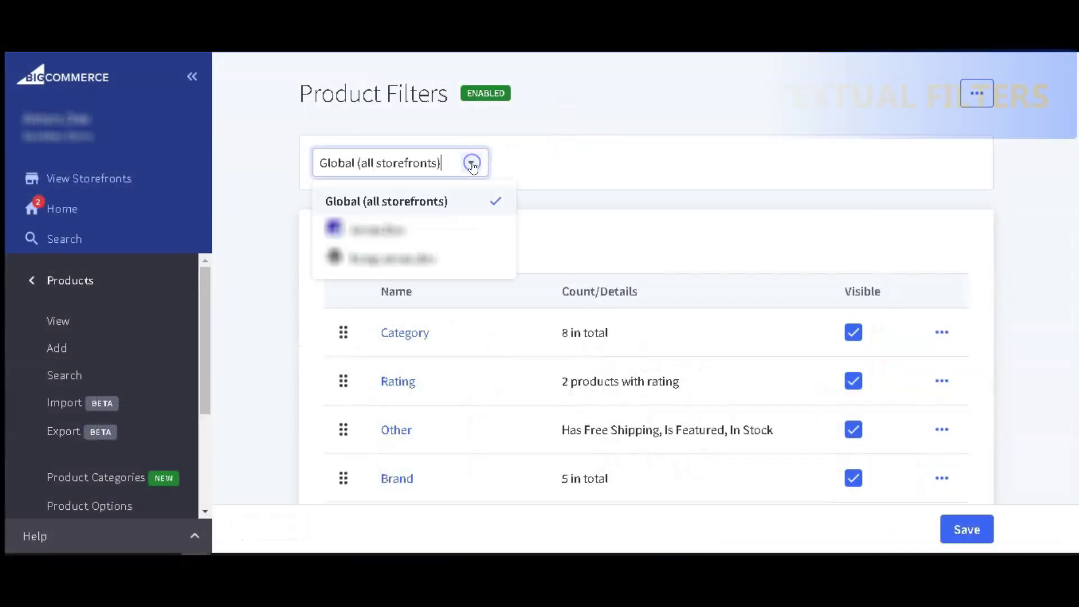
click(464, 241)
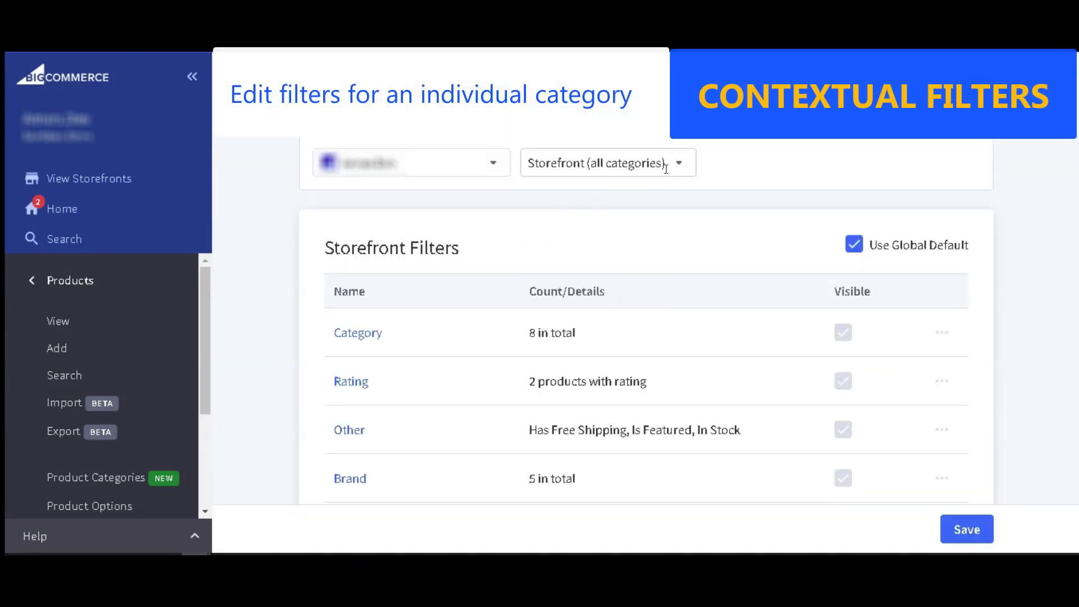
click(679, 164)
scroll(647, 298, down, 2)
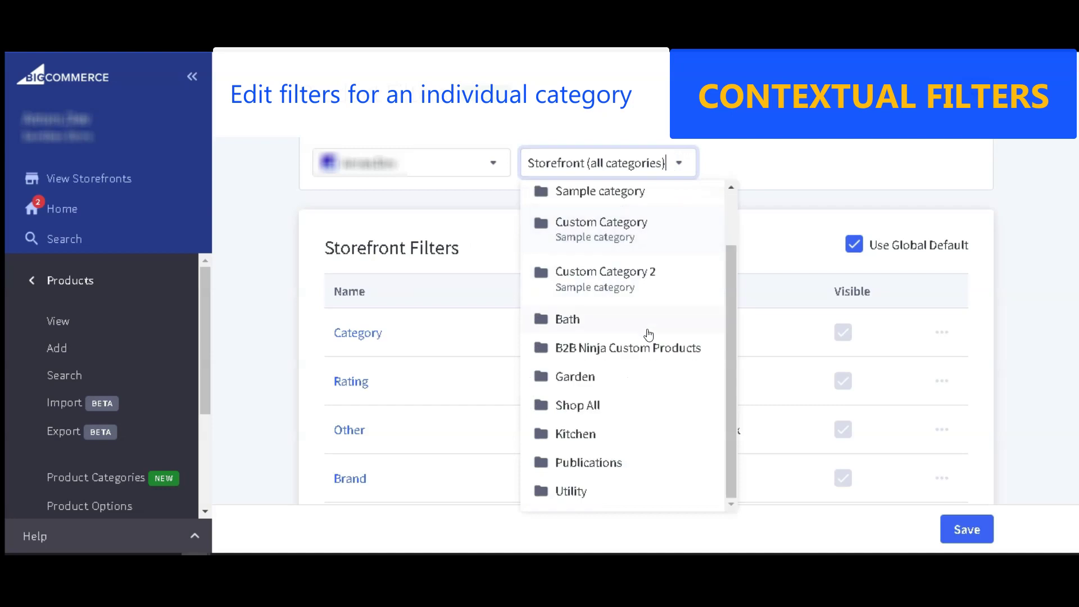
scroll(650, 344, up, 2)
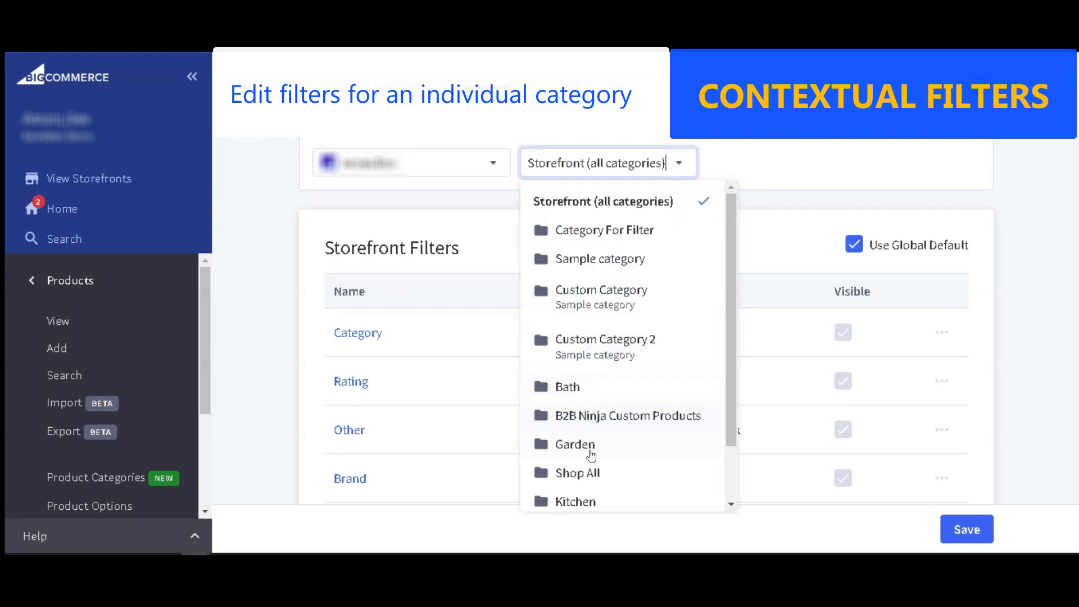
click(588, 473)
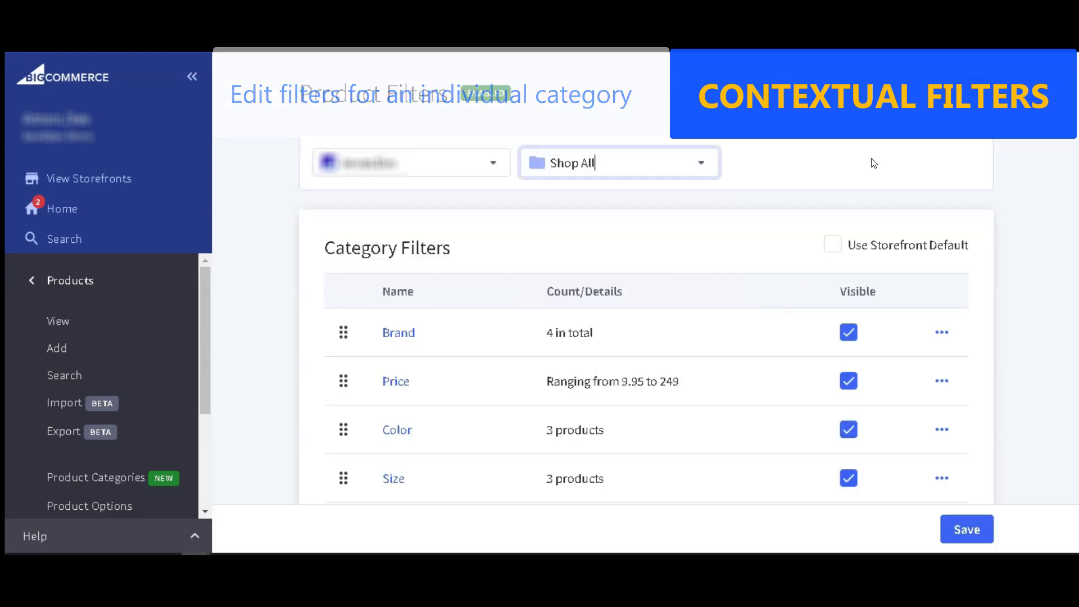
- Keep Shop All on custom filters and make Color and Size collapsed by default
click(834, 246)
click(835, 247)
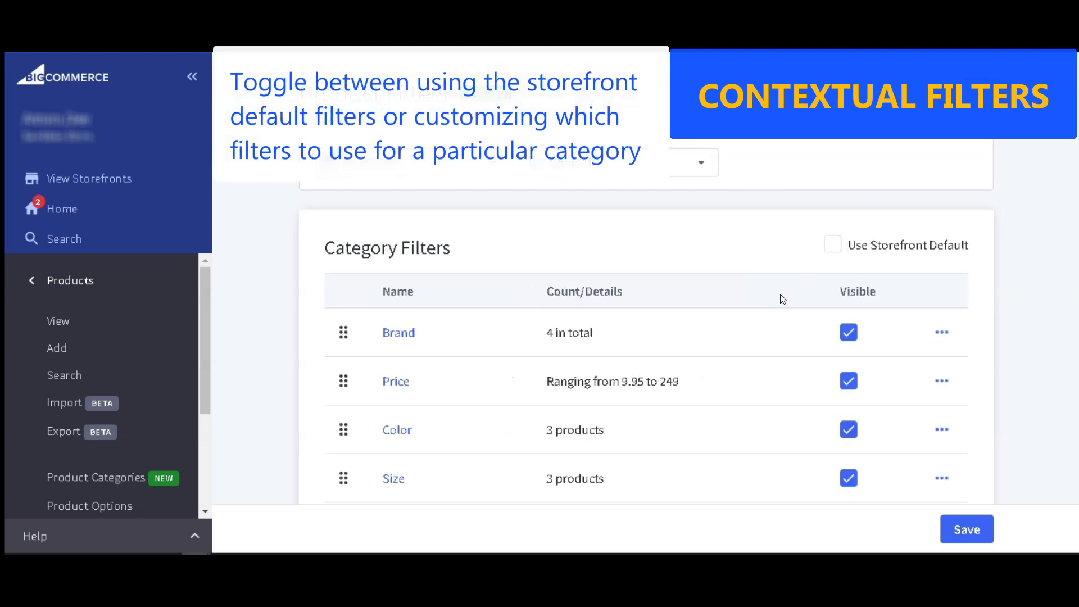
click(942, 430)
click(816, 470)
click(388, 454)
click(967, 529)
click(942, 367)
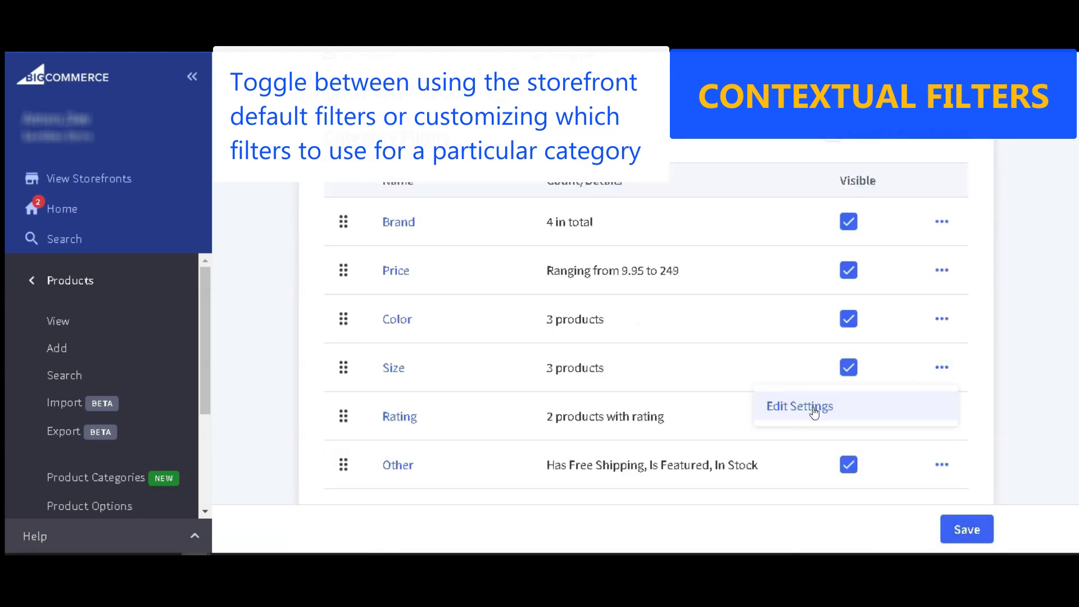
click(814, 412)
click(329, 452)
click(962, 526)
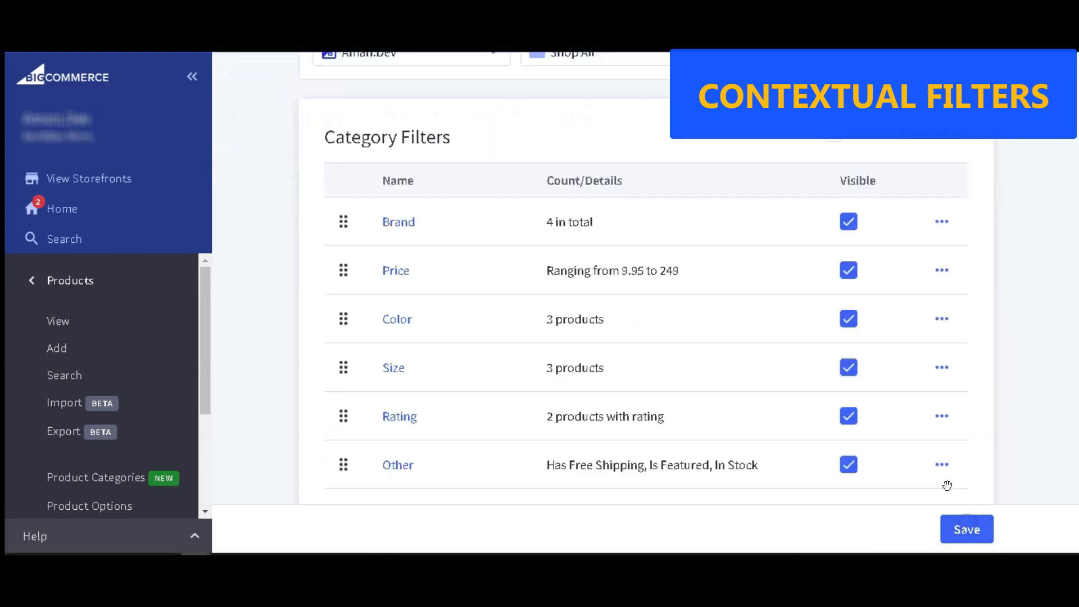
- Move Price to the top of Shop All's filters and save the order
drag(343, 274, 337, 388)
scroll(942, 470, up, 1)
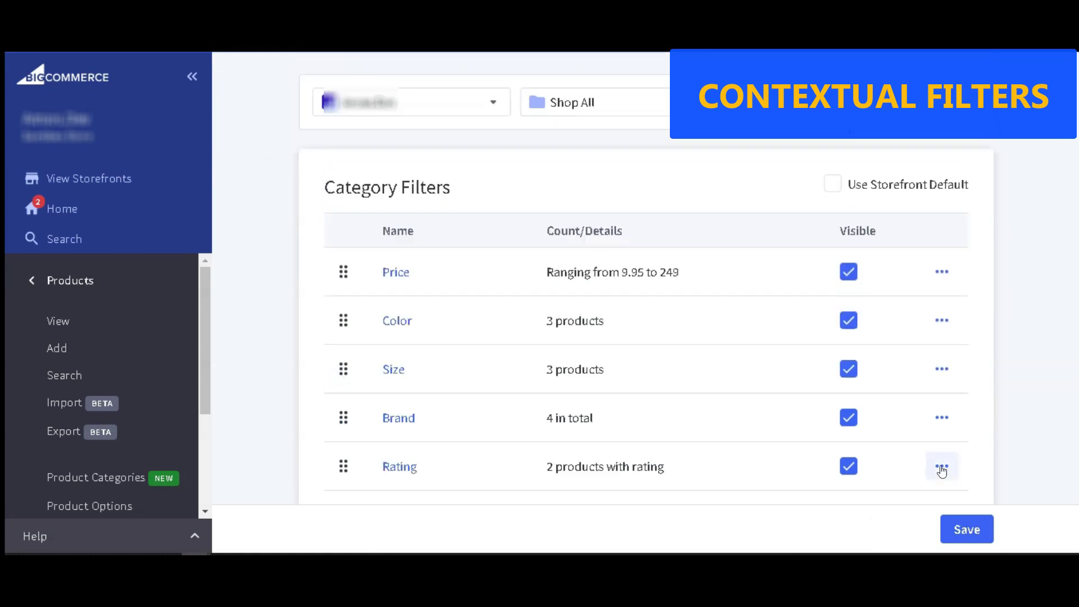
click(966, 529)
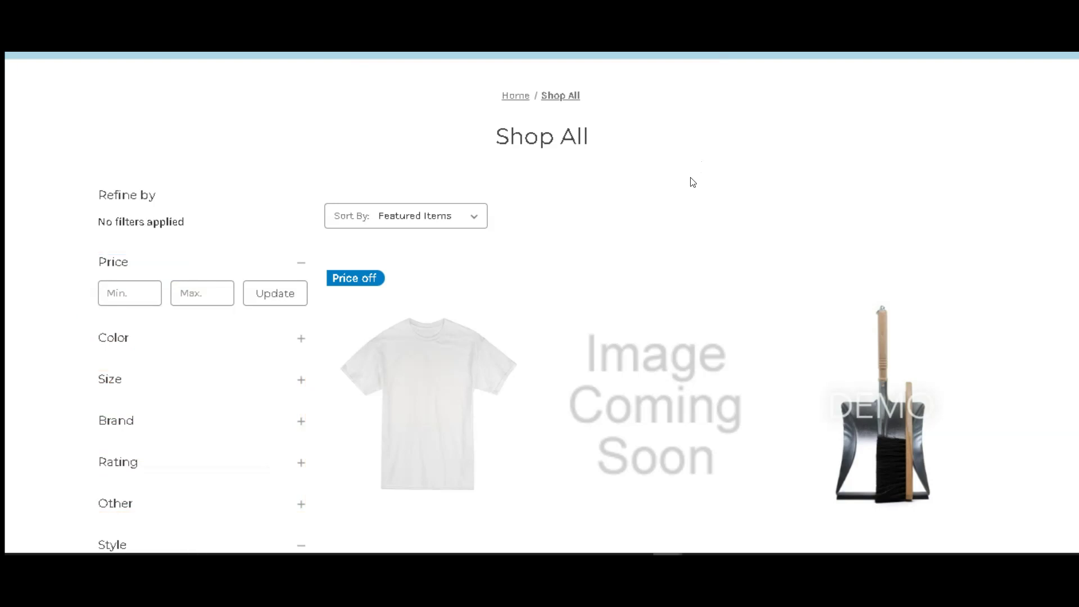
- Open the BATH category page on the storefront and browse its filters
scroll(686, 185, up, 3)
click(380, 152)
scroll(710, 186, down, 3)
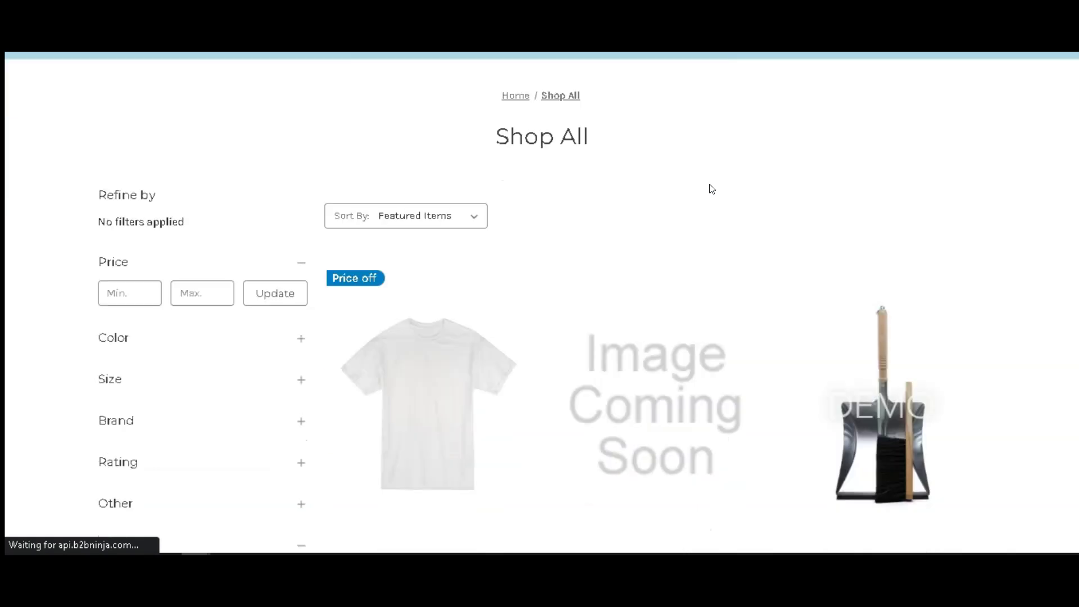
scroll(711, 189, down, 5)
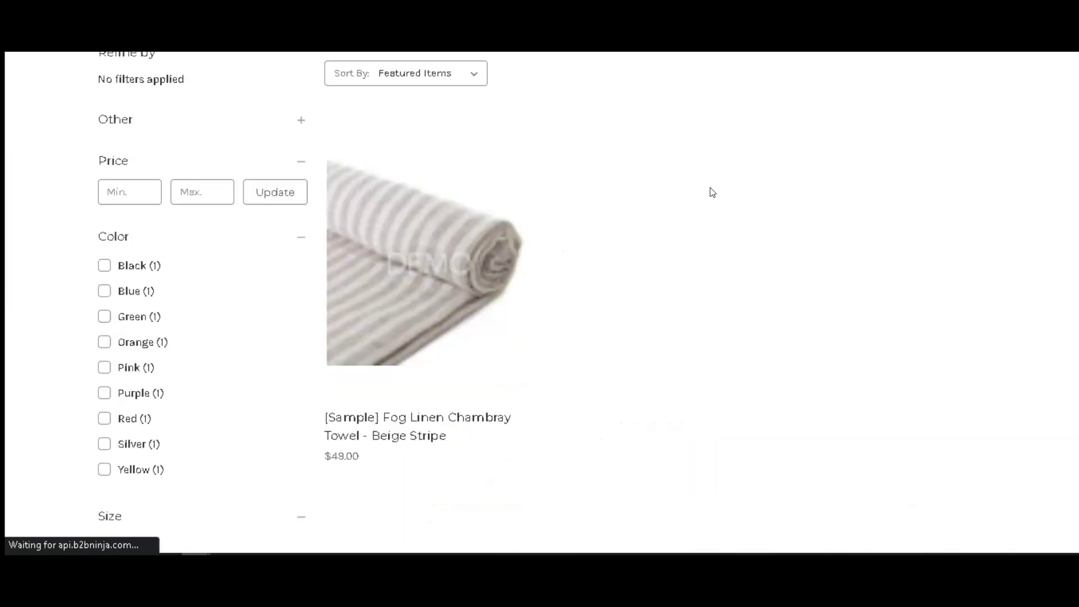